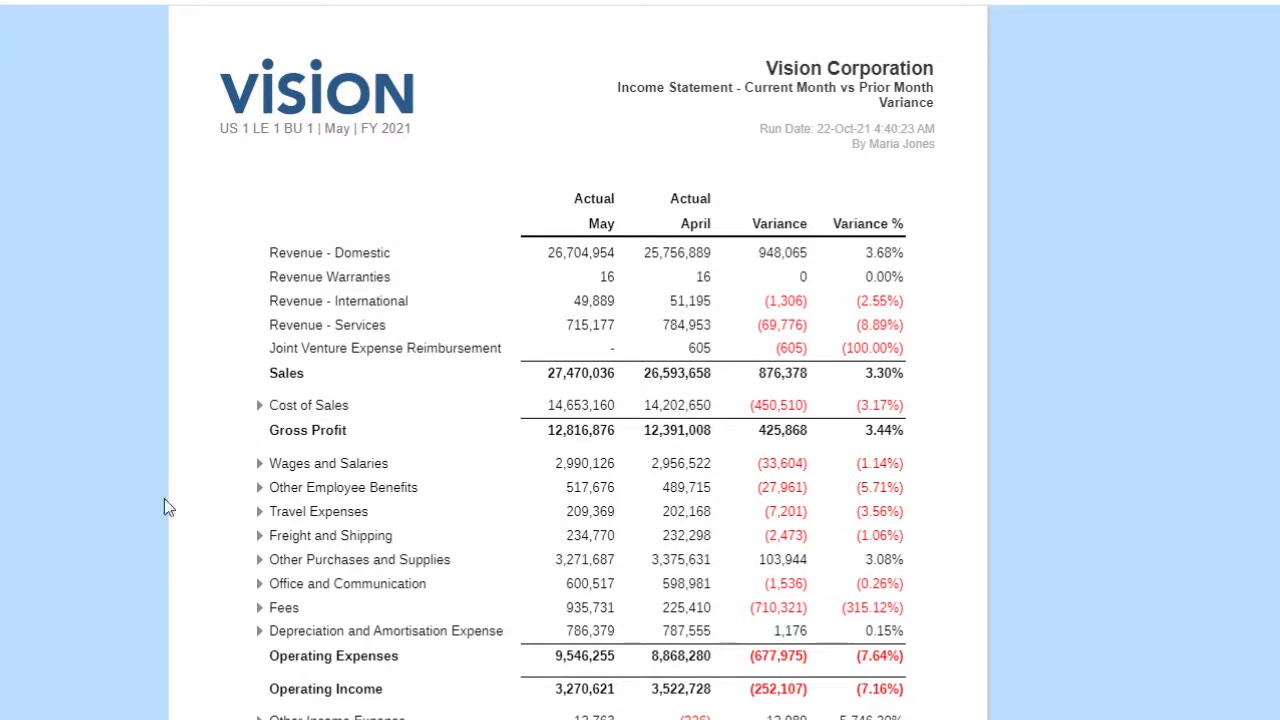
Step: Expand Travel Expenses, switch the variance report period to Jun, and open its layout in the designer
click(260, 512)
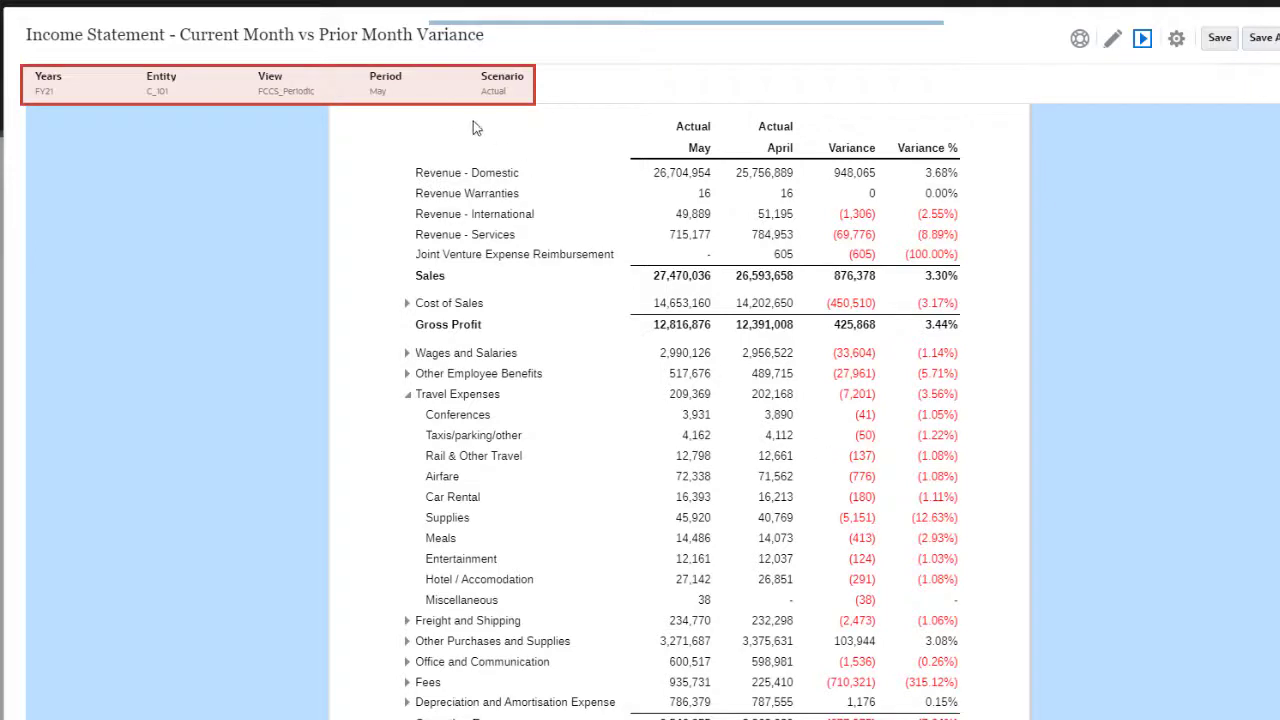
click(388, 95)
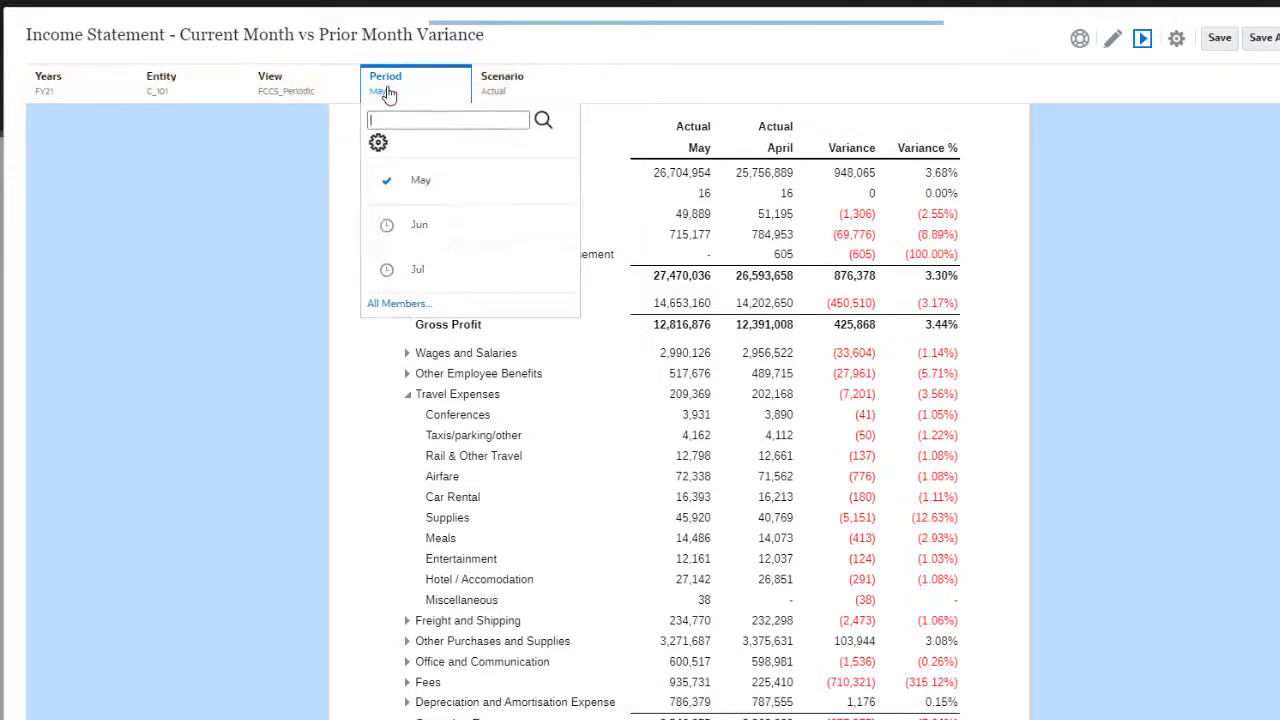
click(417, 222)
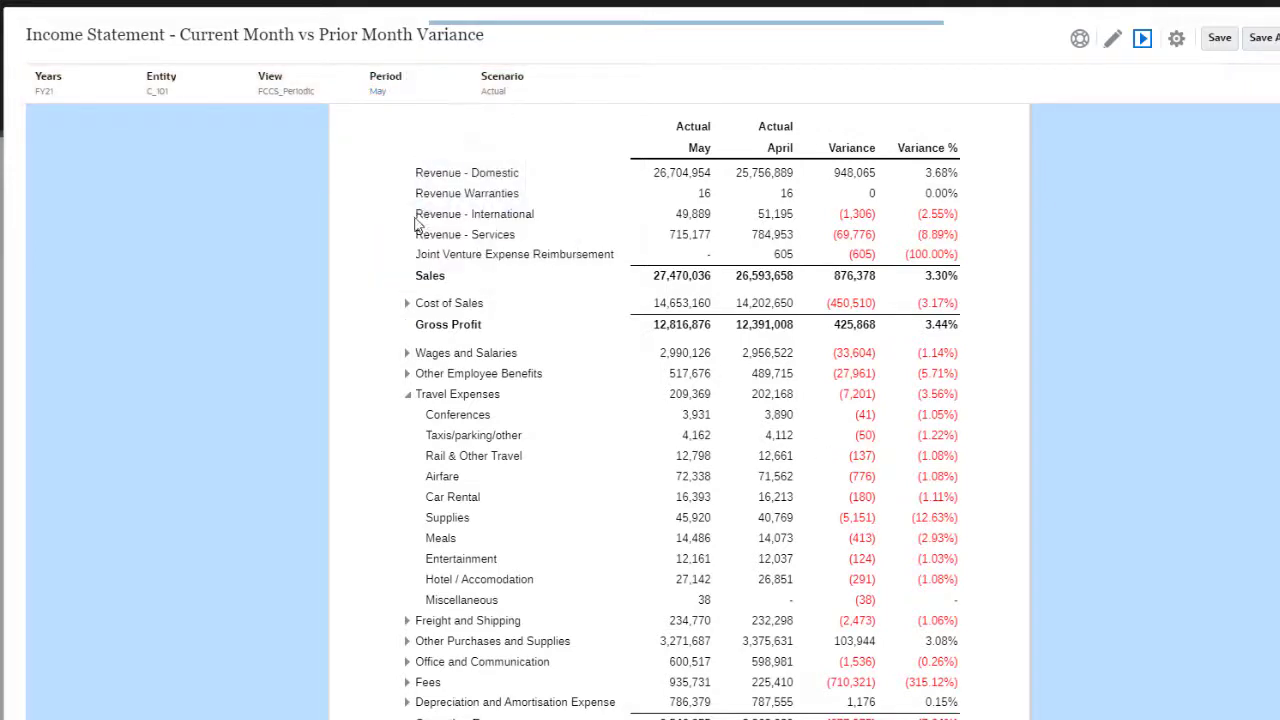
click(1114, 40)
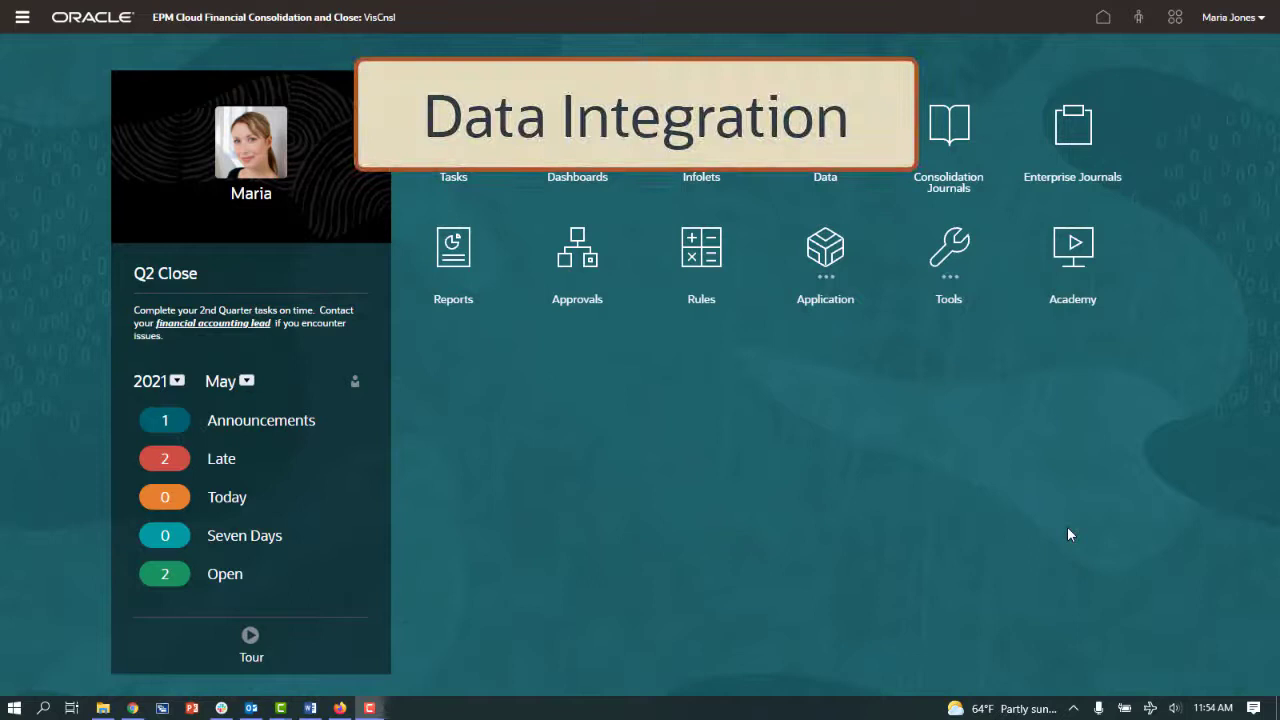
Step: Open EBS Load from Data Exchange, review its dimension and member mappings, and run it for Jun-21
click(826, 262)
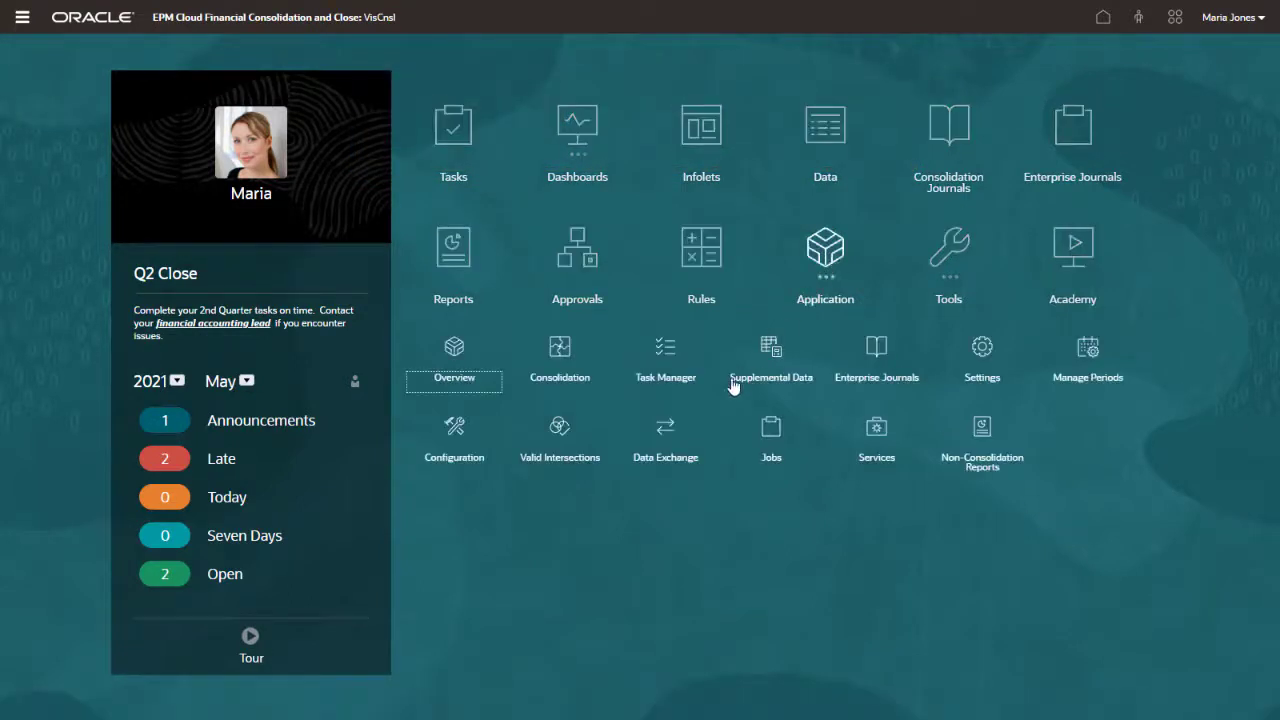
click(666, 432)
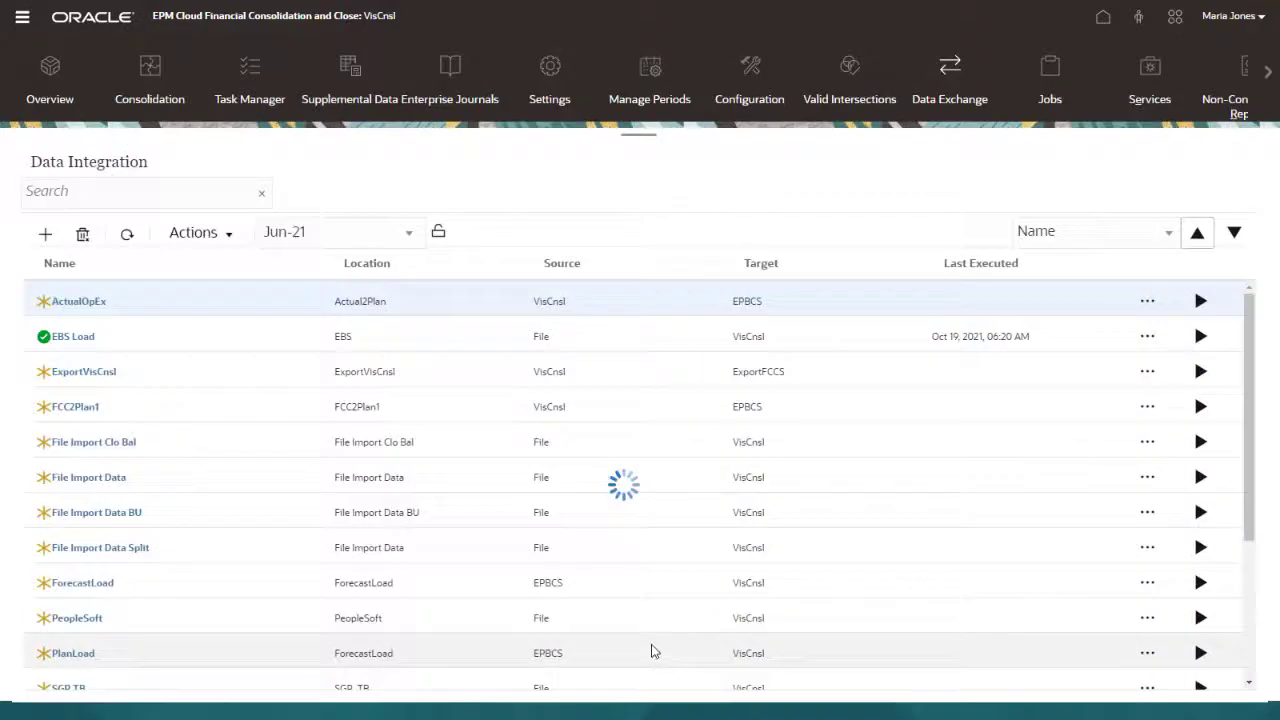
click(56, 339)
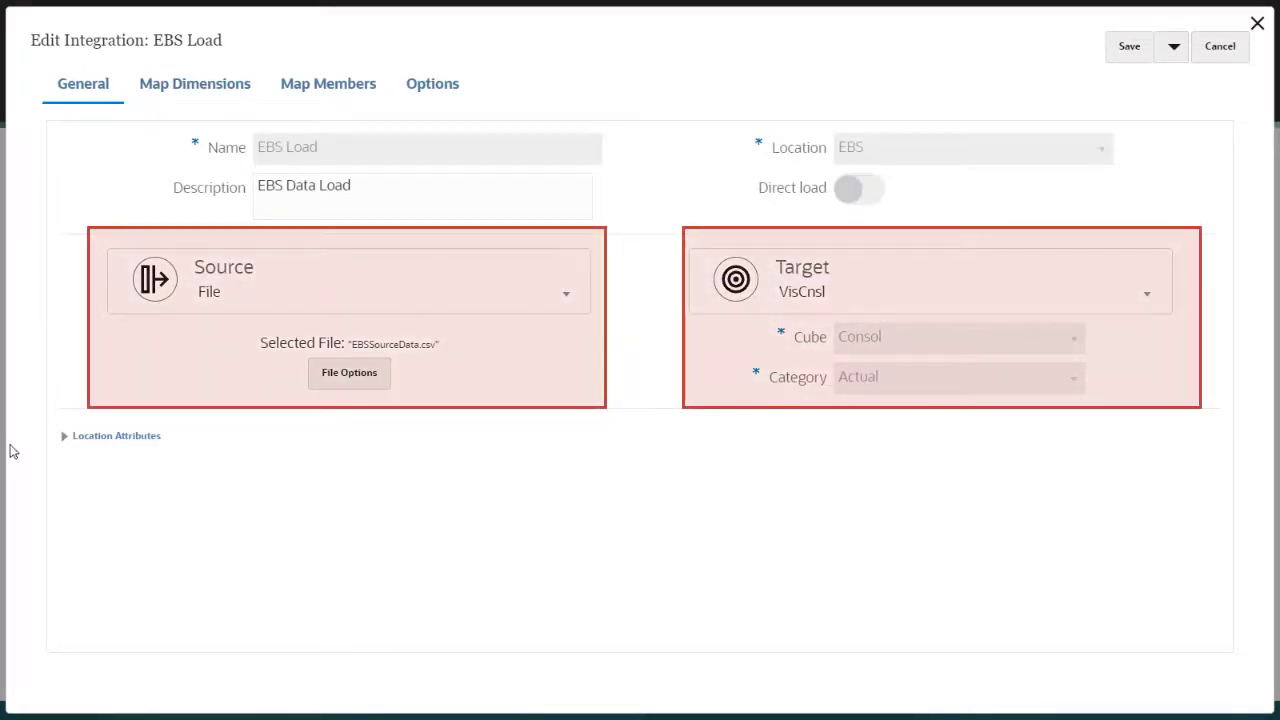
click(197, 94)
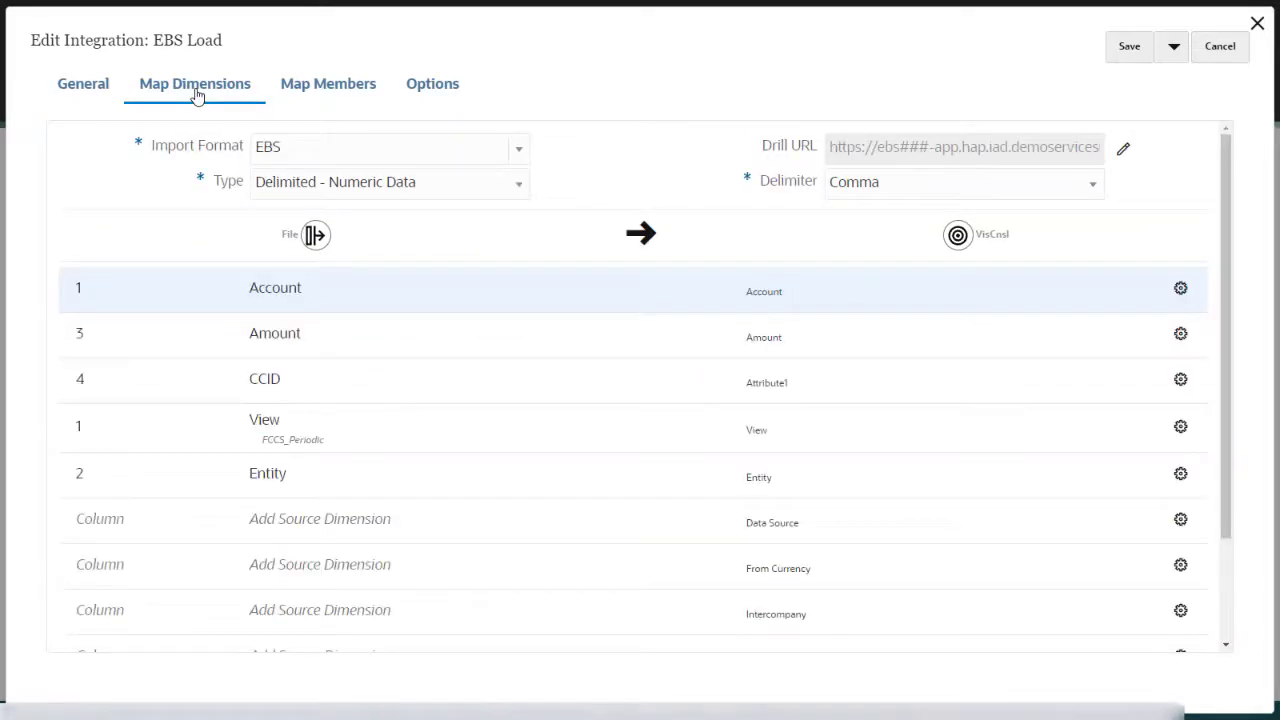
click(322, 89)
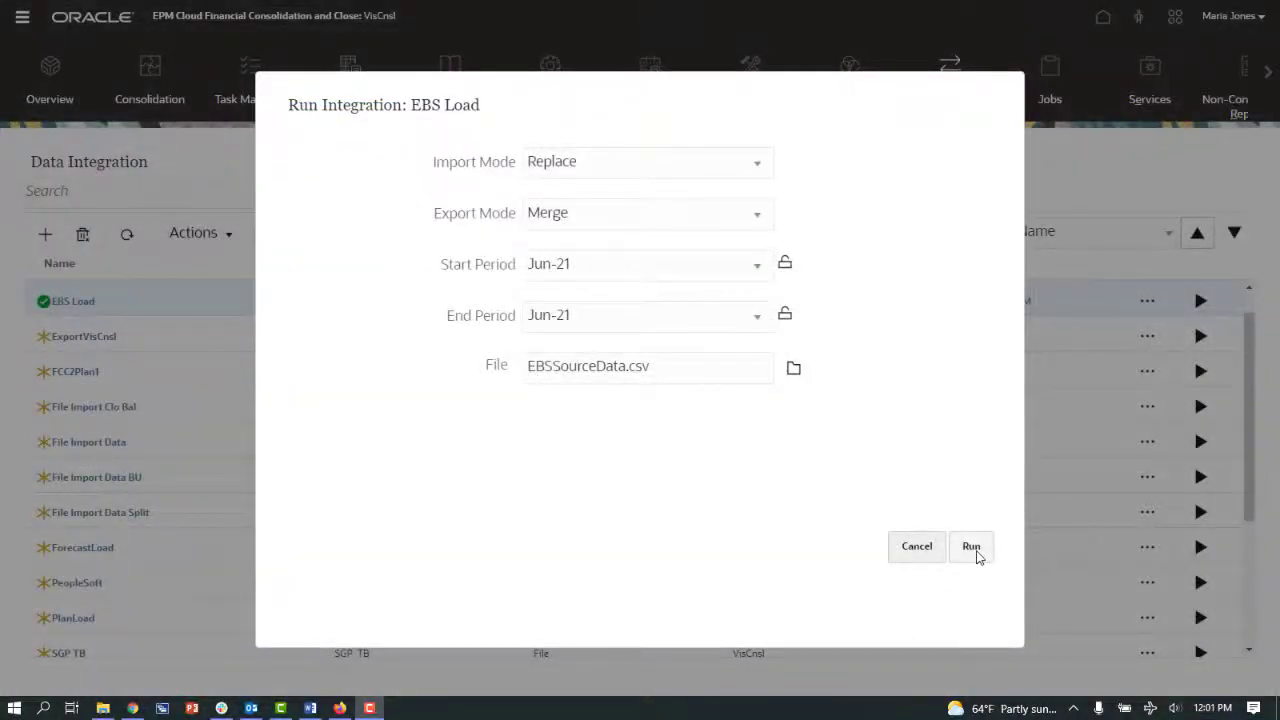
click(972, 550)
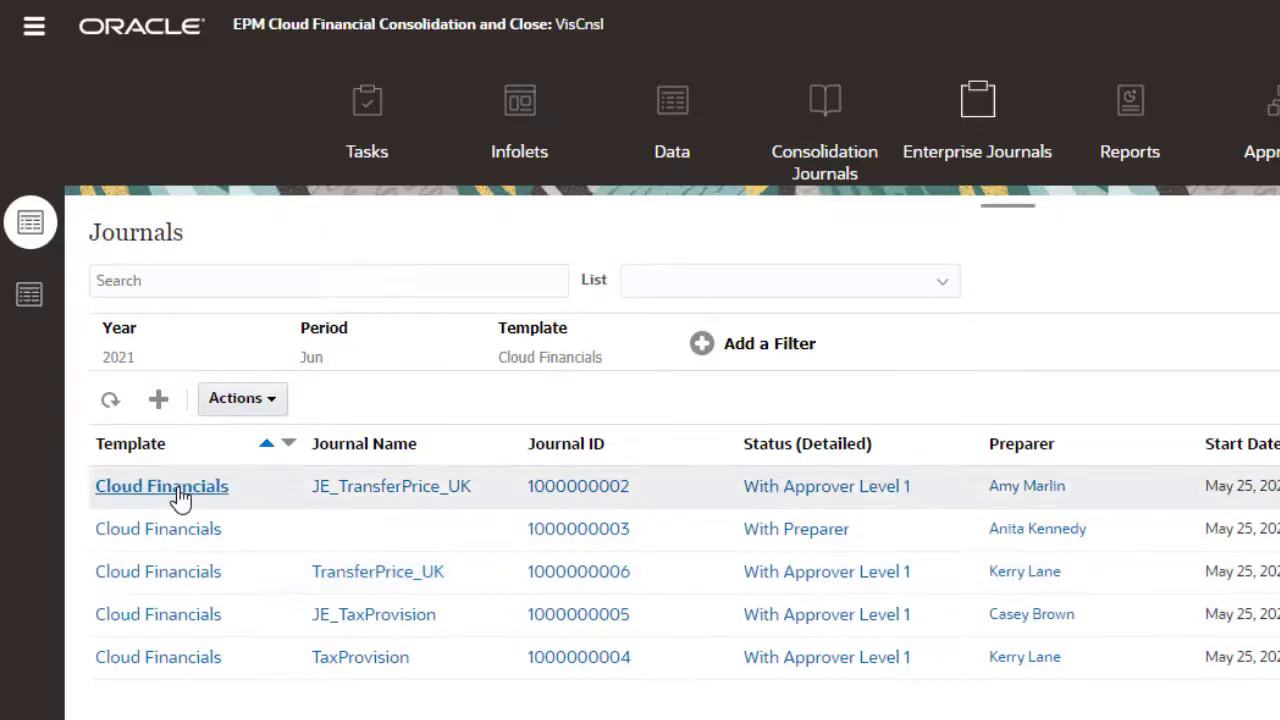
Step: Open the JE_TransferPrice_UK journal through its Cloud Financials link
click(178, 492)
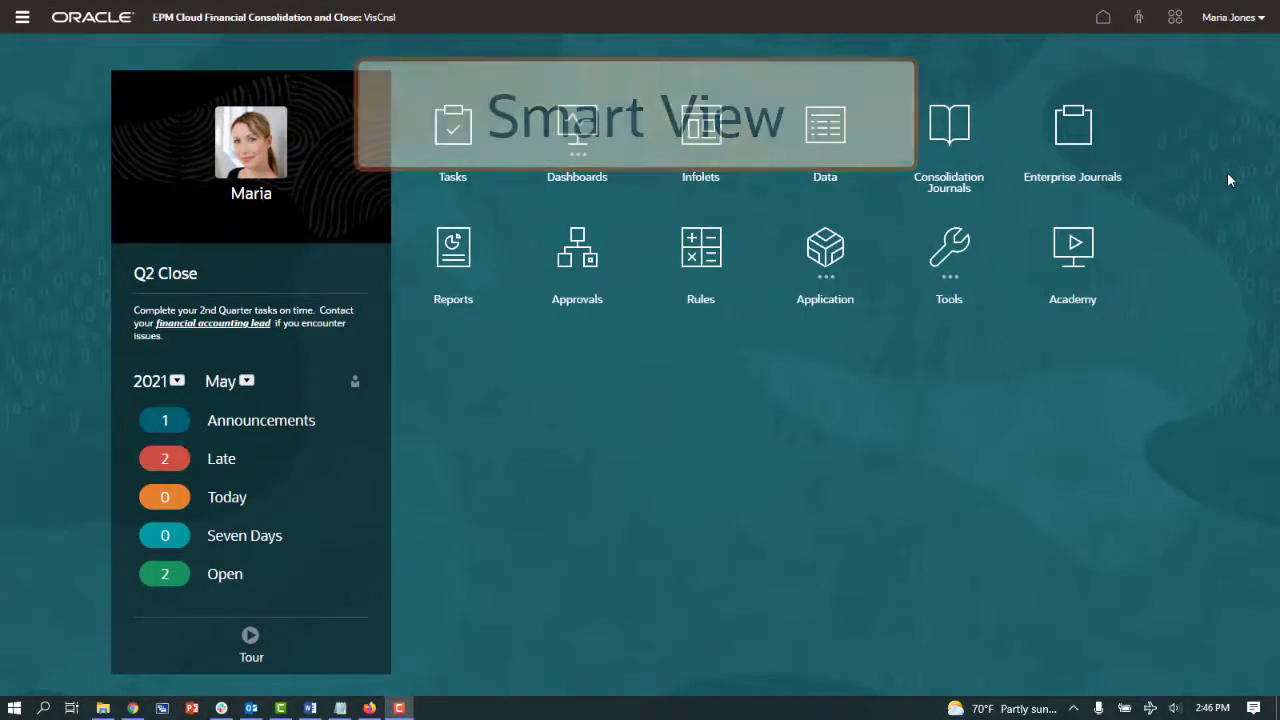
Step: Show the Downloads page from the user menu and scroll to the Smart View download
click(1238, 19)
click(1110, 84)
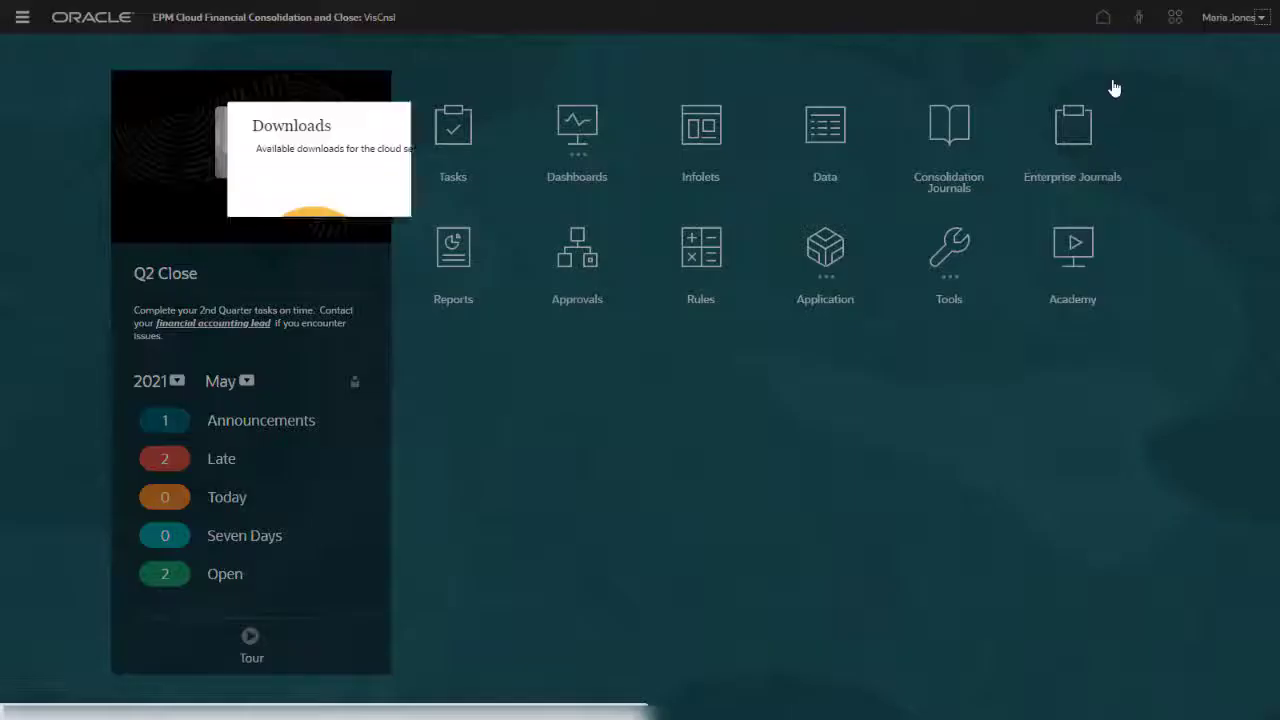
drag(1017, 275, 1029, 343)
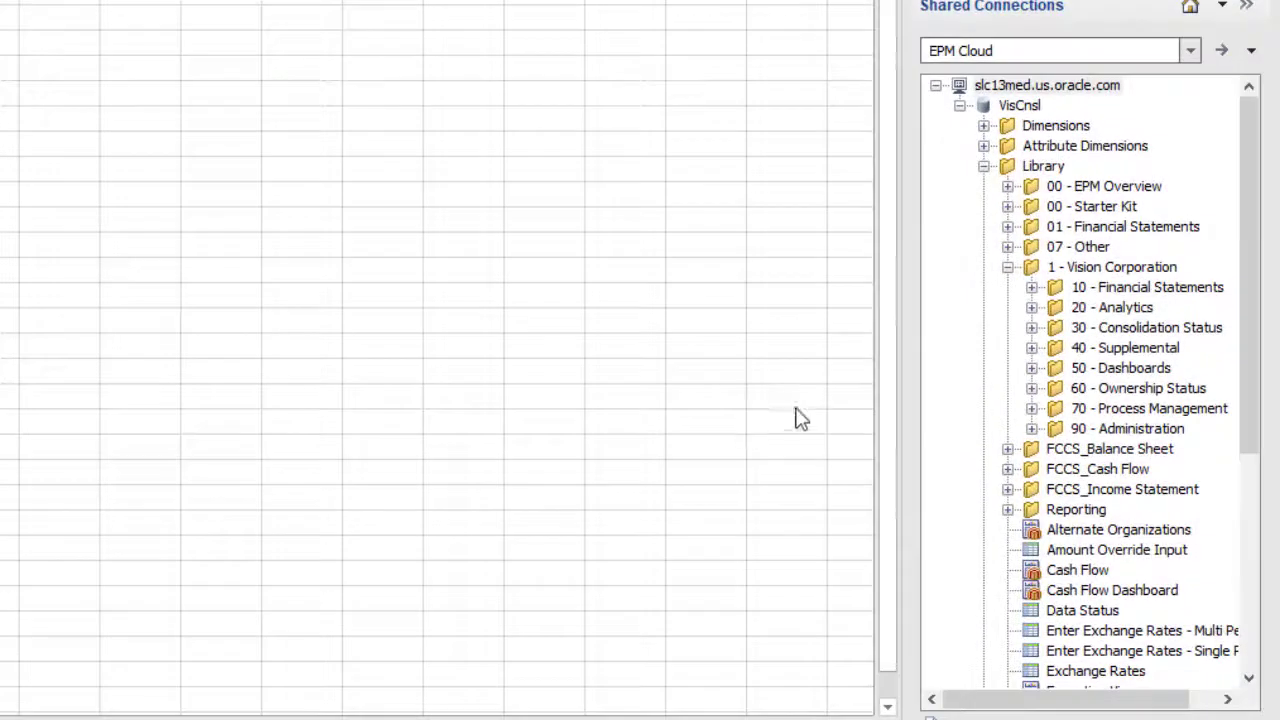
Step: Expand 10 - Financial Statements > 10-20 Income Statement and open the Income Statement - by Region form
click(1031, 287)
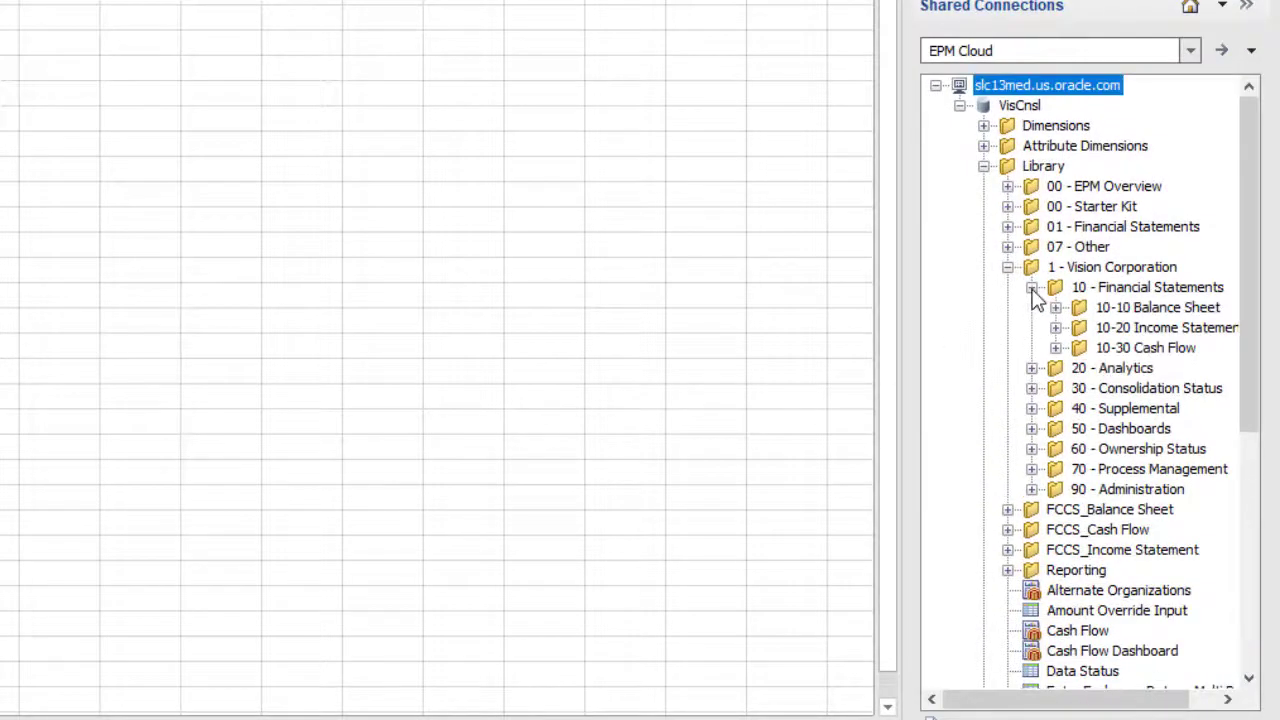
click(1056, 327)
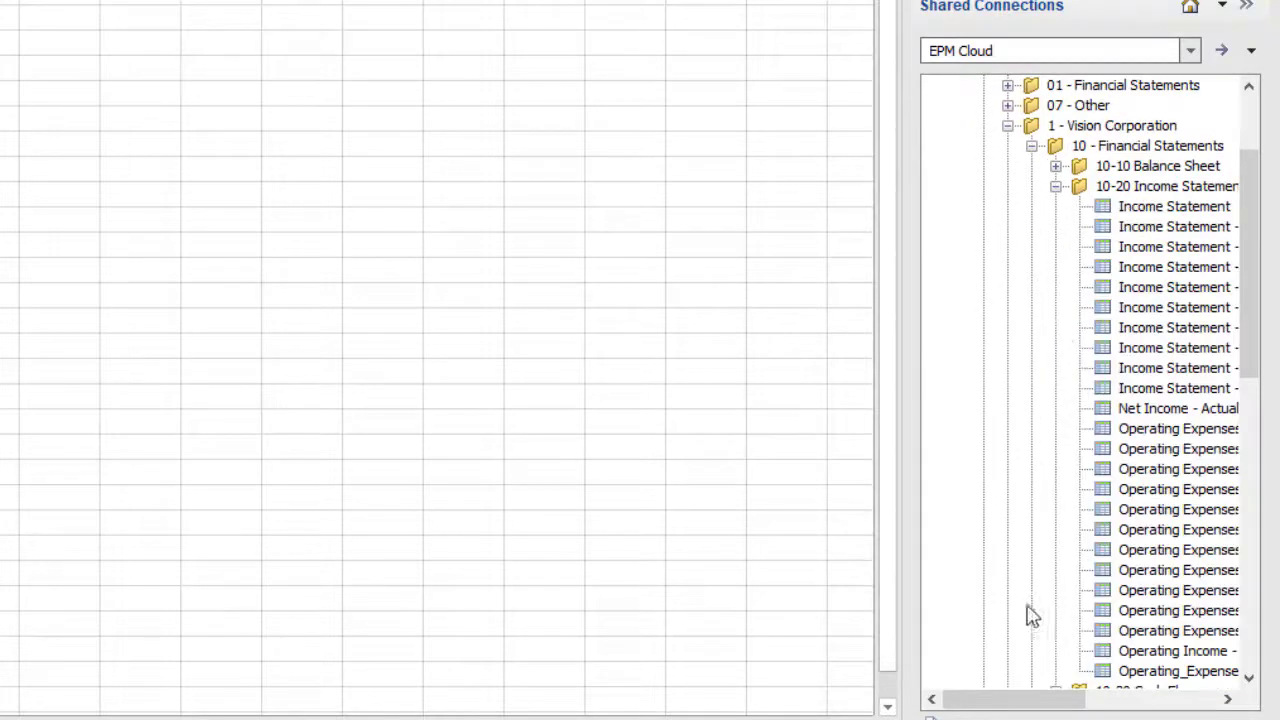
drag(1037, 700, 1107, 697)
click(1067, 286)
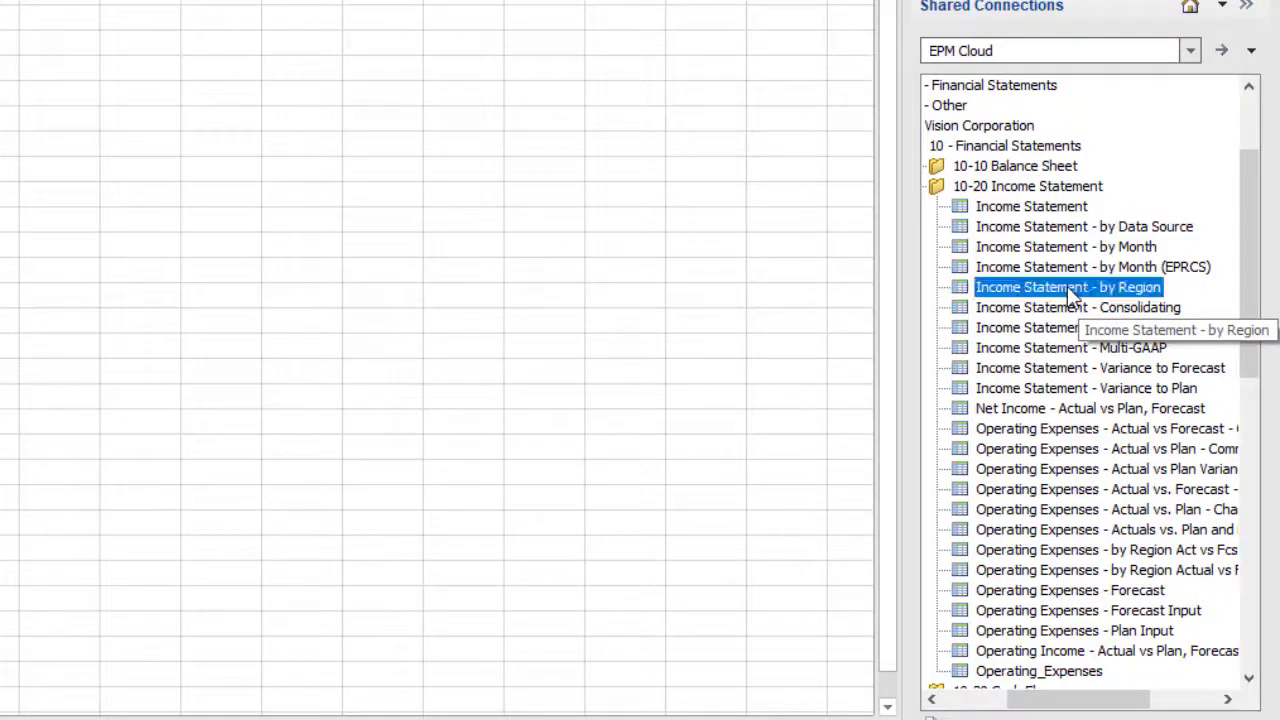
double_click(1067, 286)
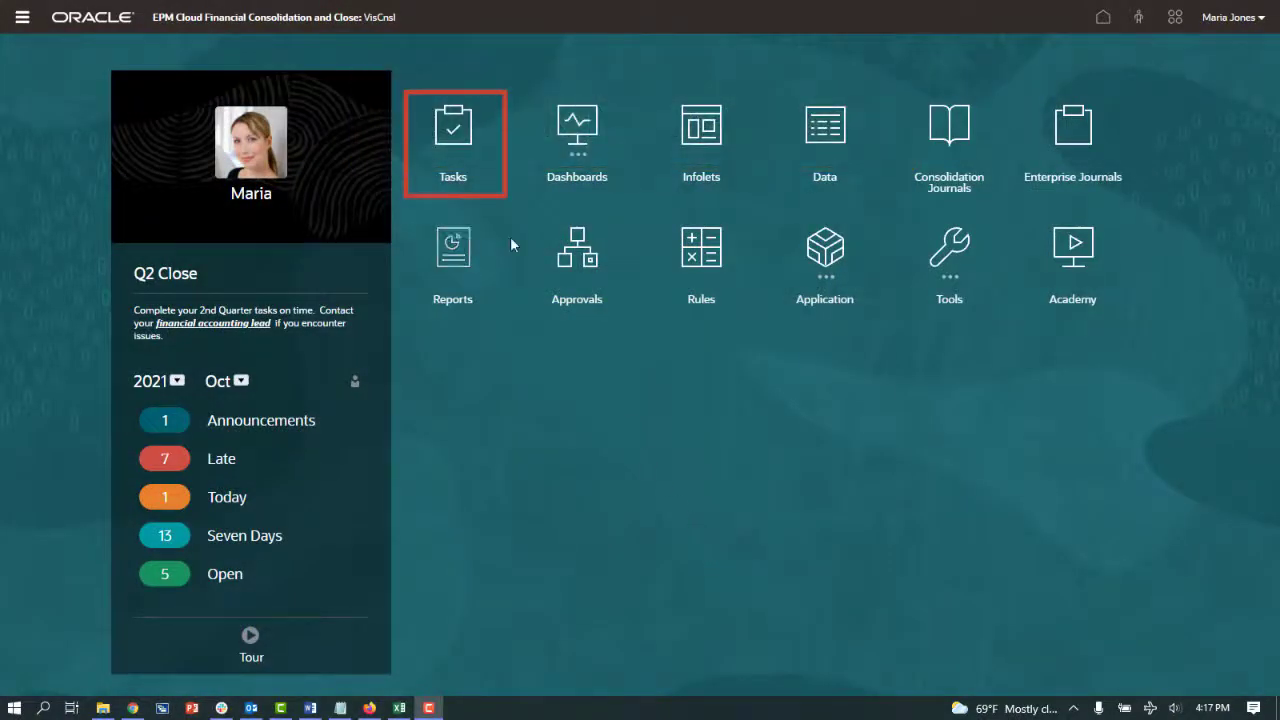
Step: From Tasks, expand 01 Planning Process and open task 006 - Complete Bottom-Up Operating Plan-Expense
click(450, 140)
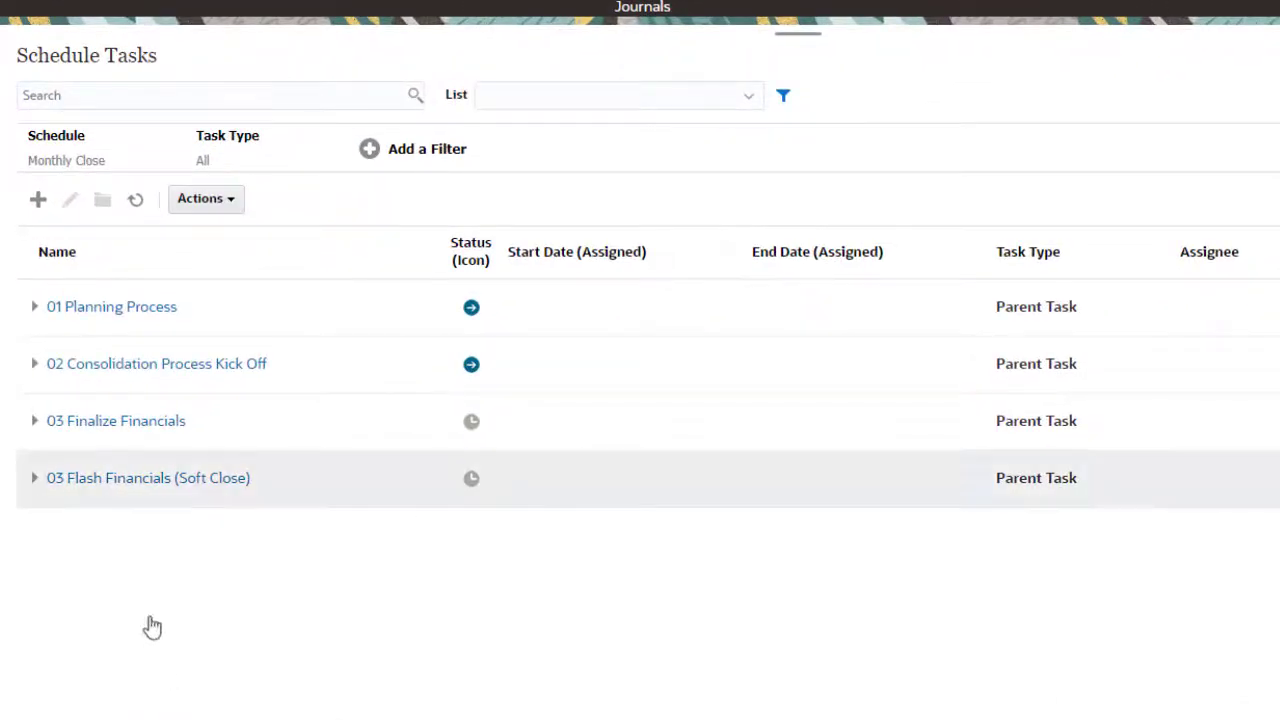
click(37, 311)
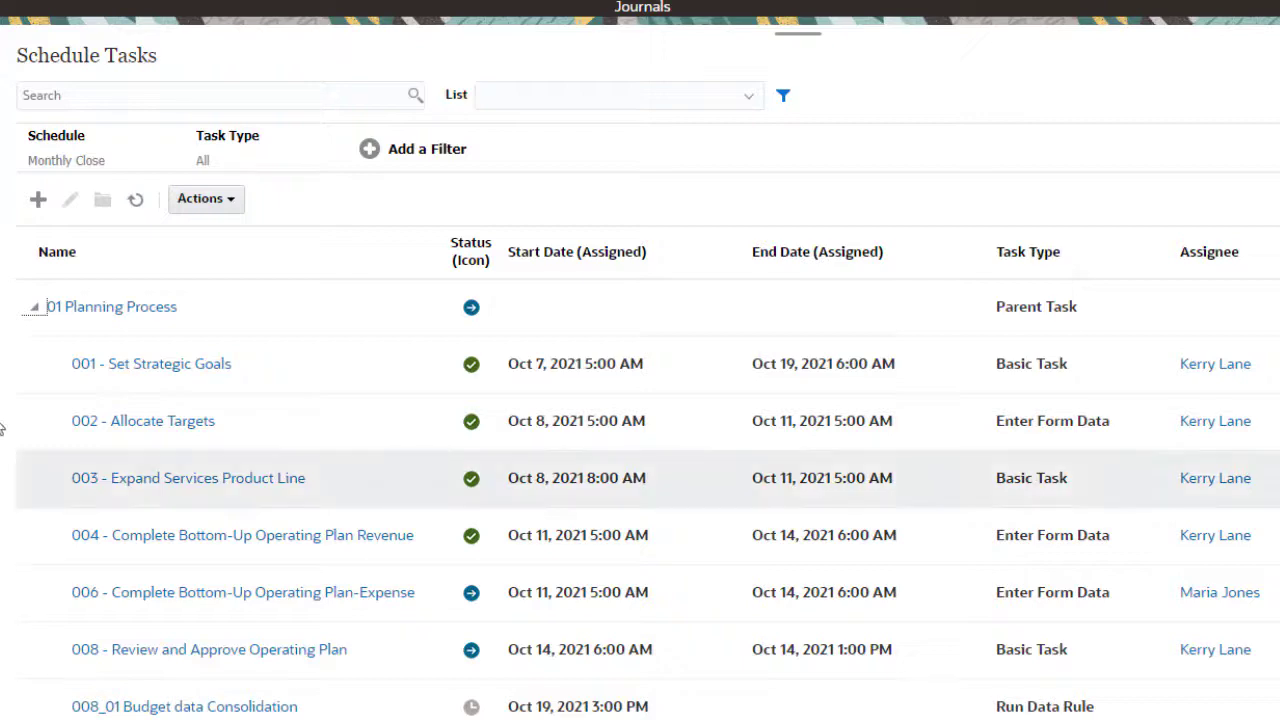
click(157, 592)
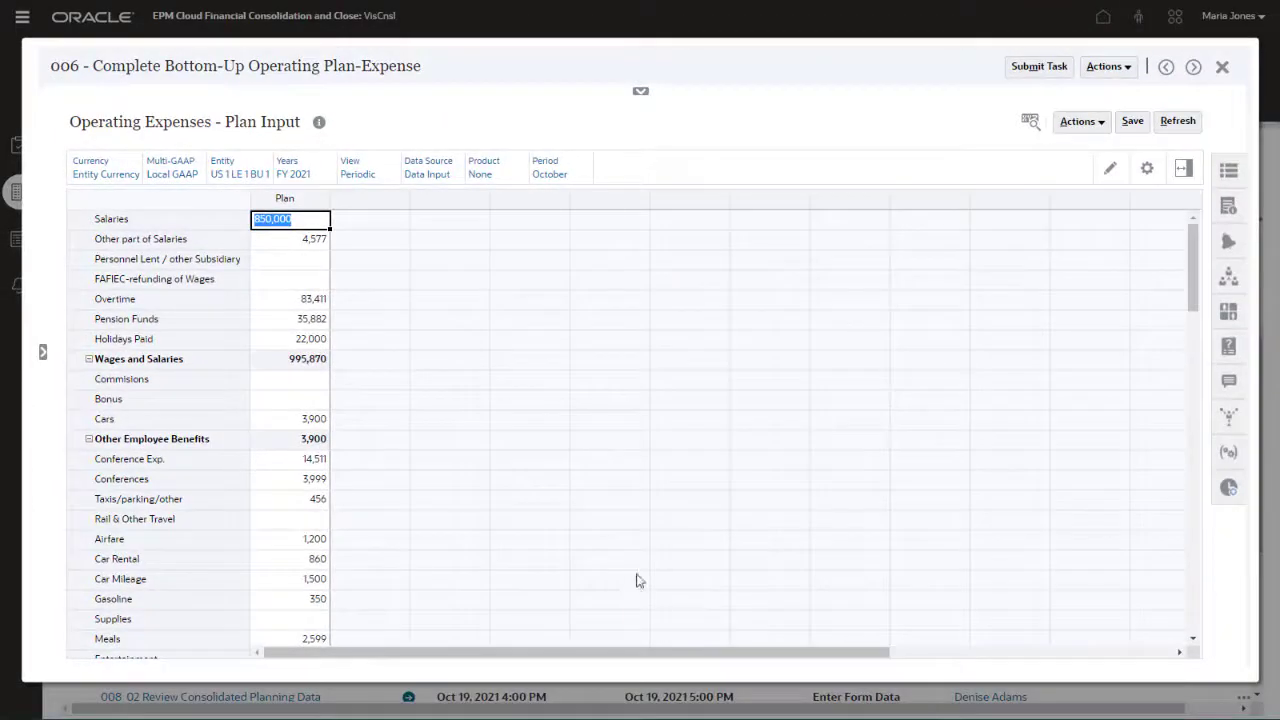
Step: Review task 006's properties and its assignee and approver workflow
click(1229, 170)
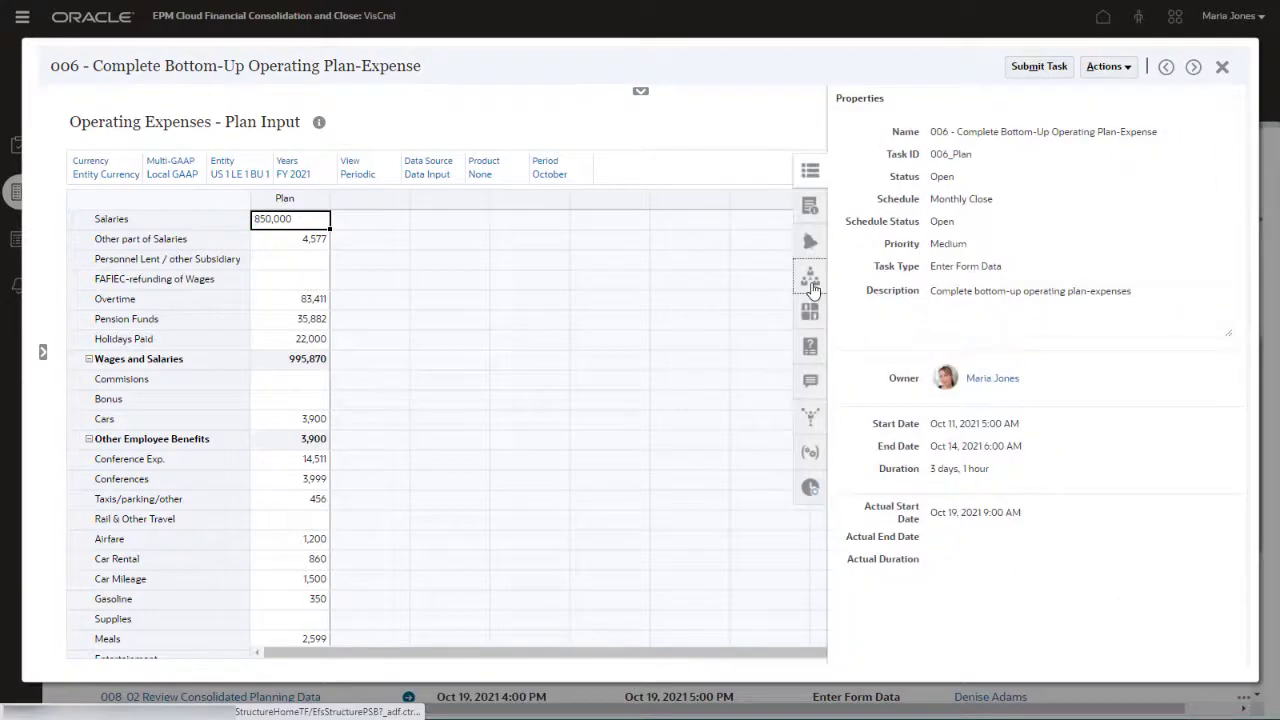
click(810, 277)
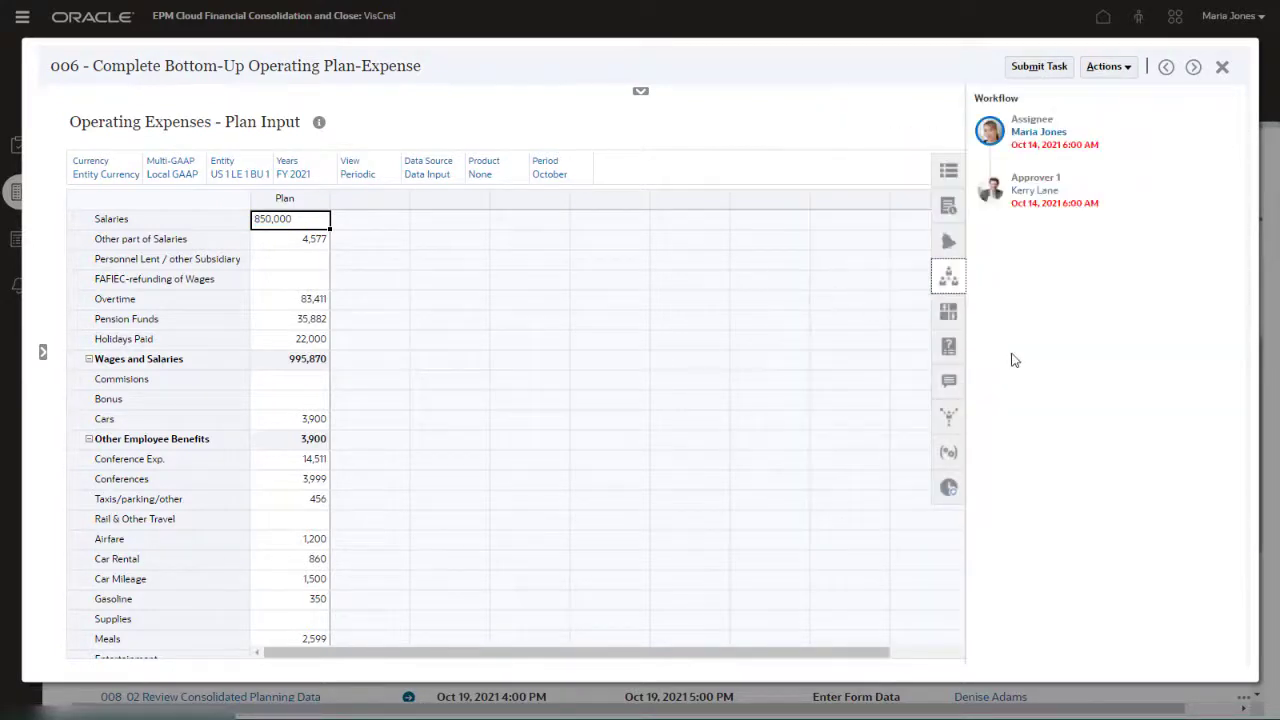
click(948, 277)
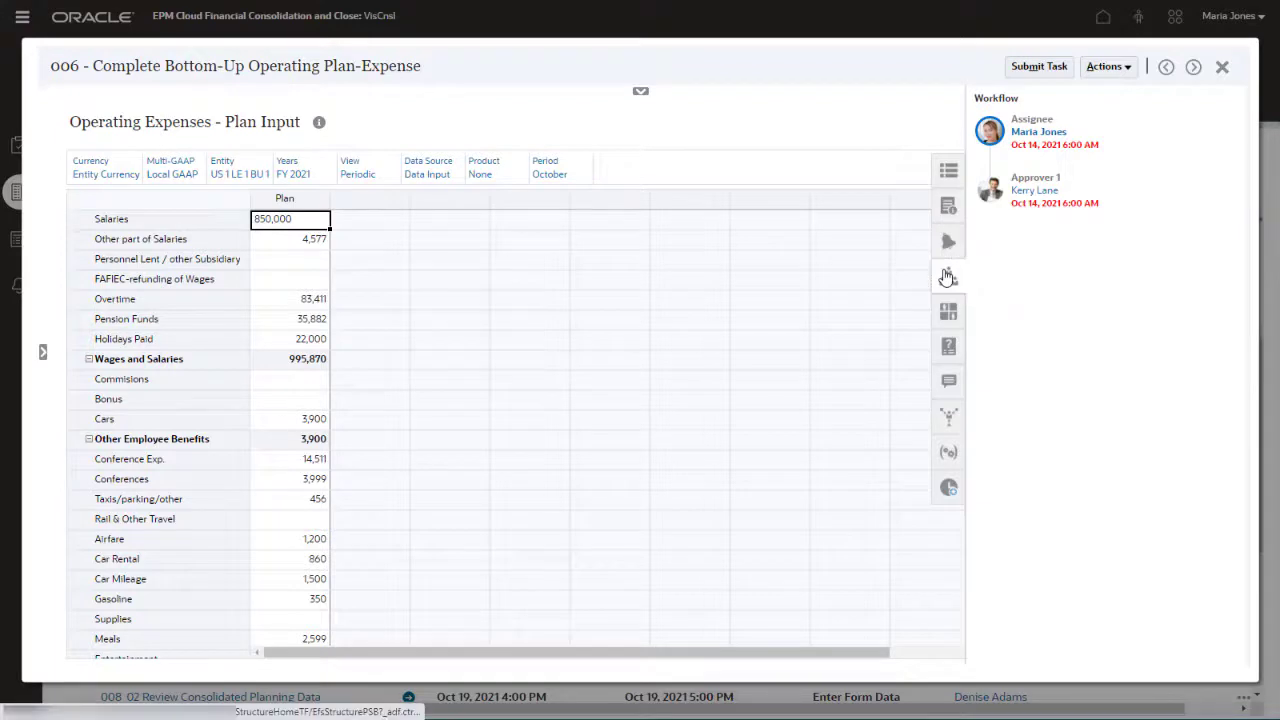
Step: Enter Commissions 33000 and Bonus 12000, save the form, and submit the task
click(297, 385)
text(33000)
key(Return)
text(12000)
key(Return)
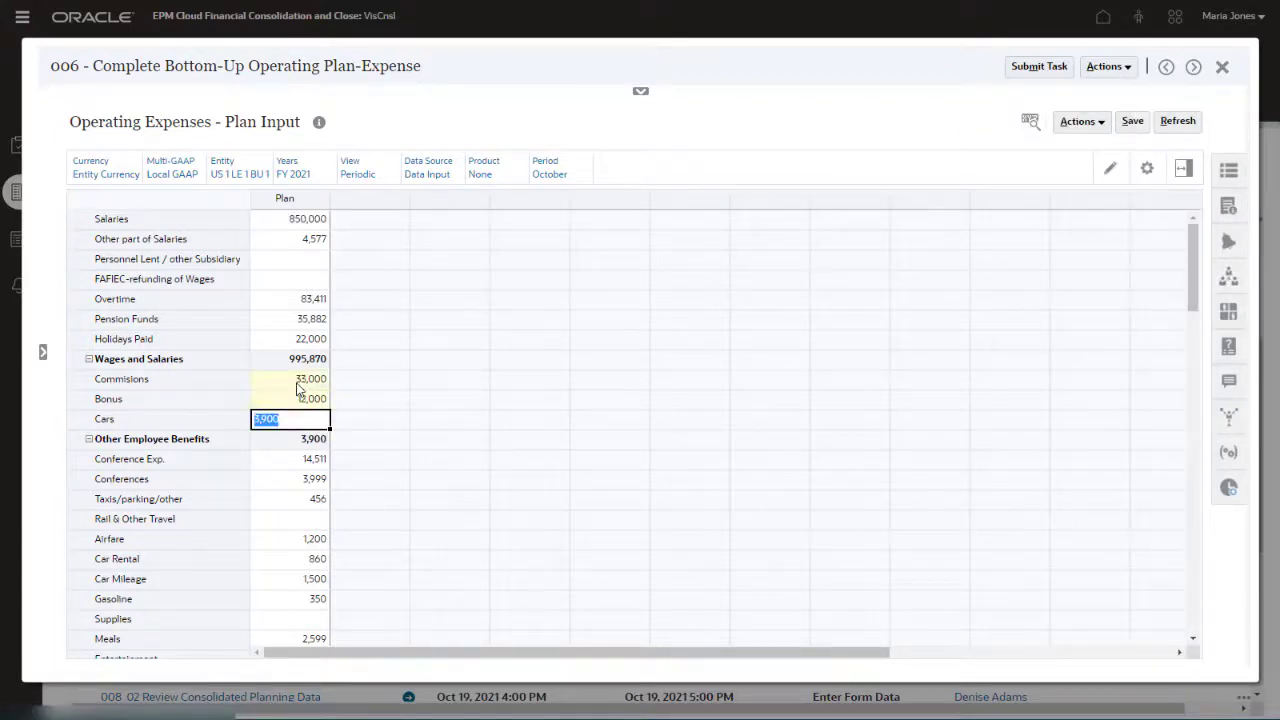
click(1130, 122)
click(674, 214)
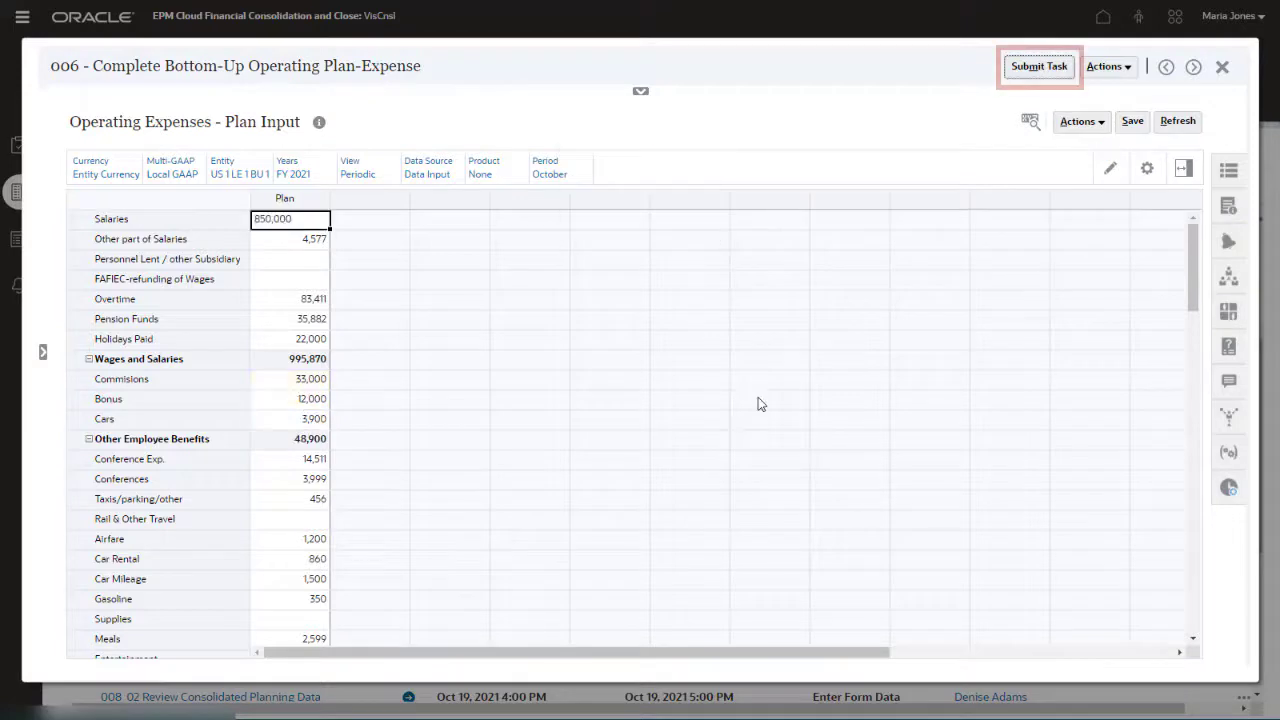
click(1039, 66)
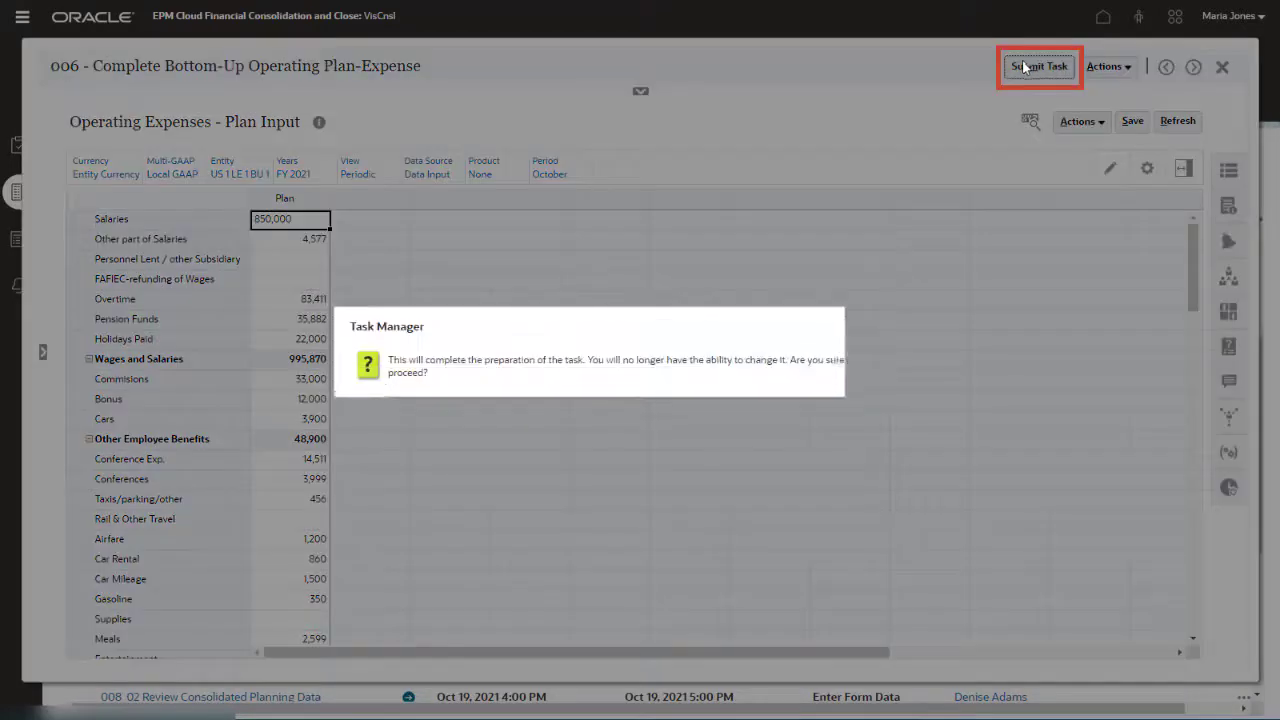
click(885, 409)
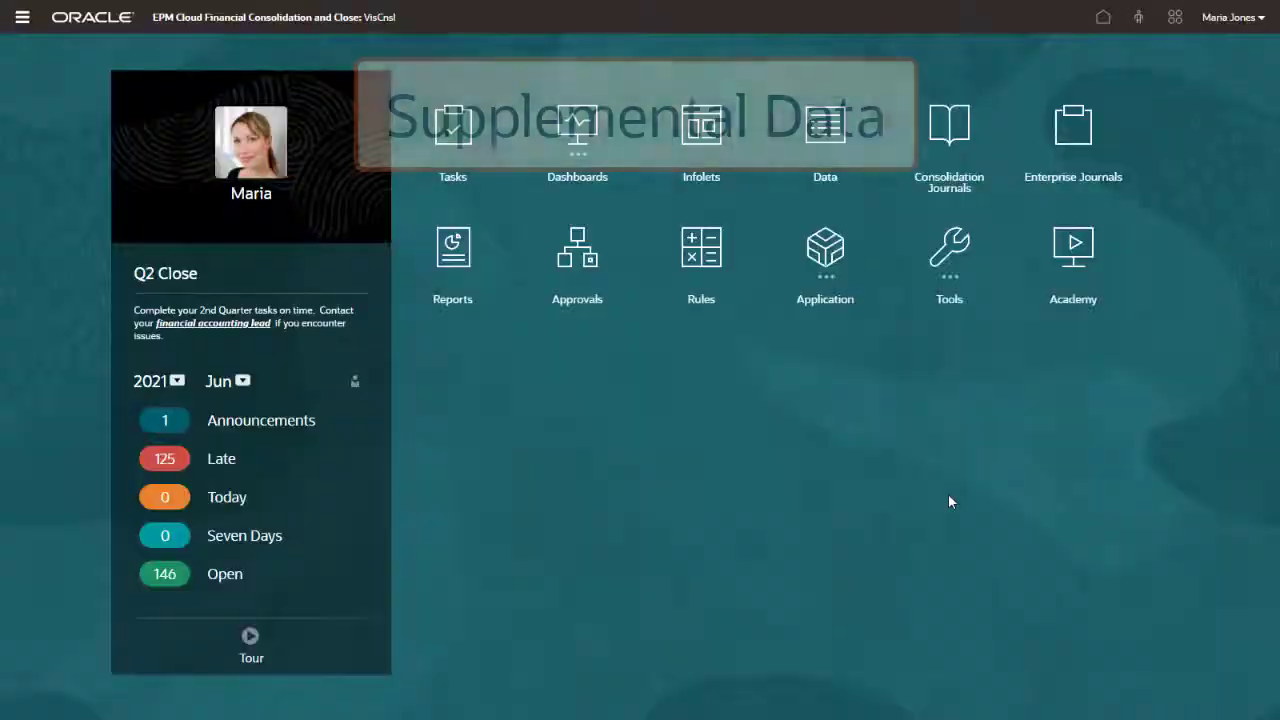
Step: Open the Operating Metrics collection under Supplemental Data and view its Attributes tab
click(836, 279)
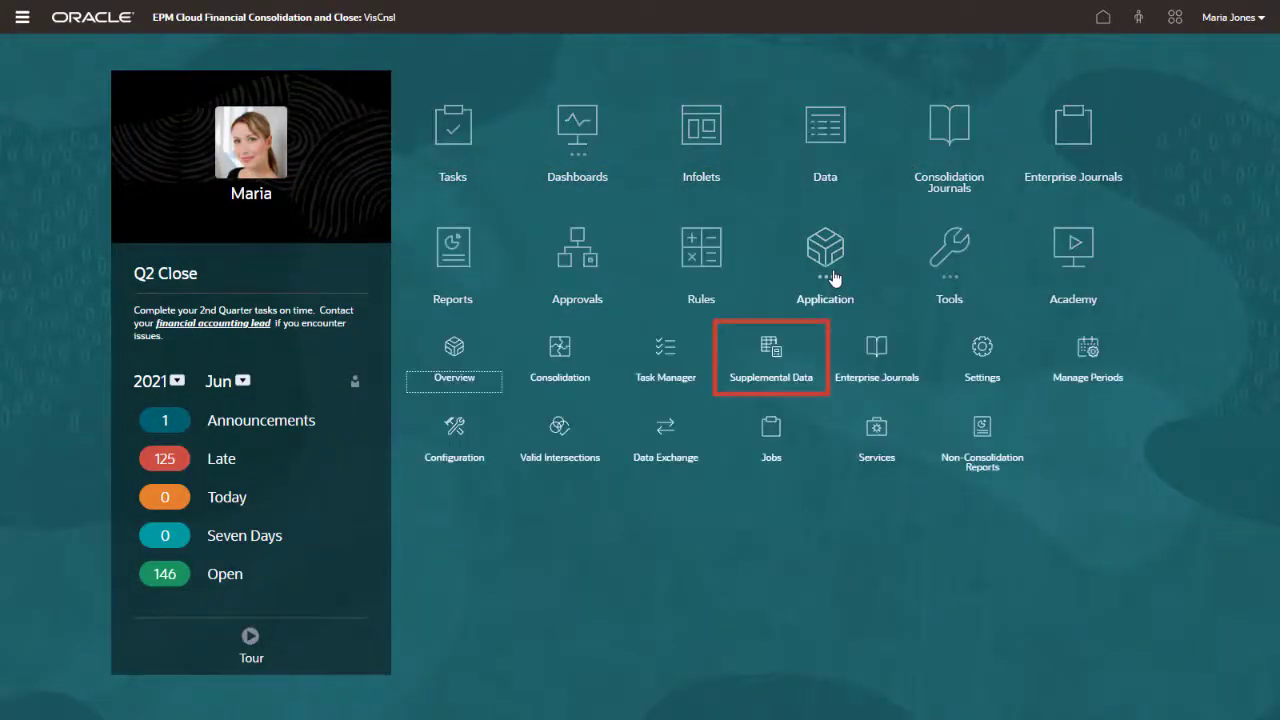
click(772, 358)
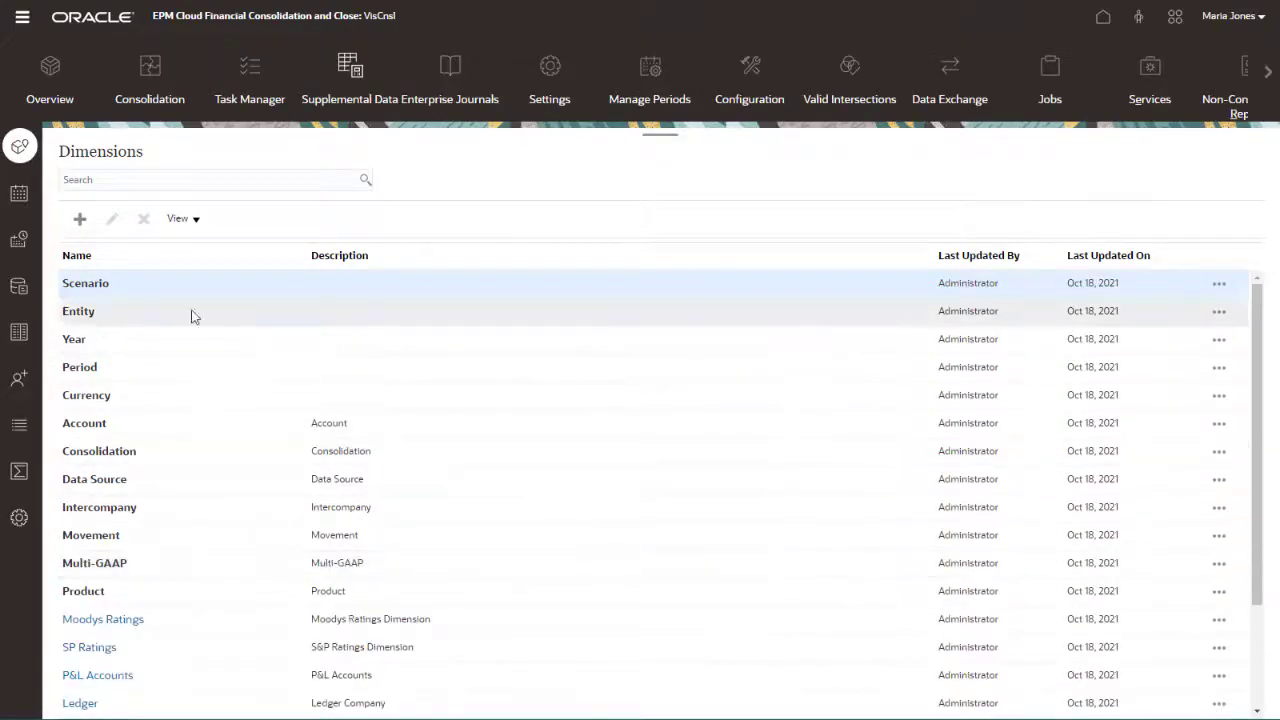
click(19, 285)
click(128, 400)
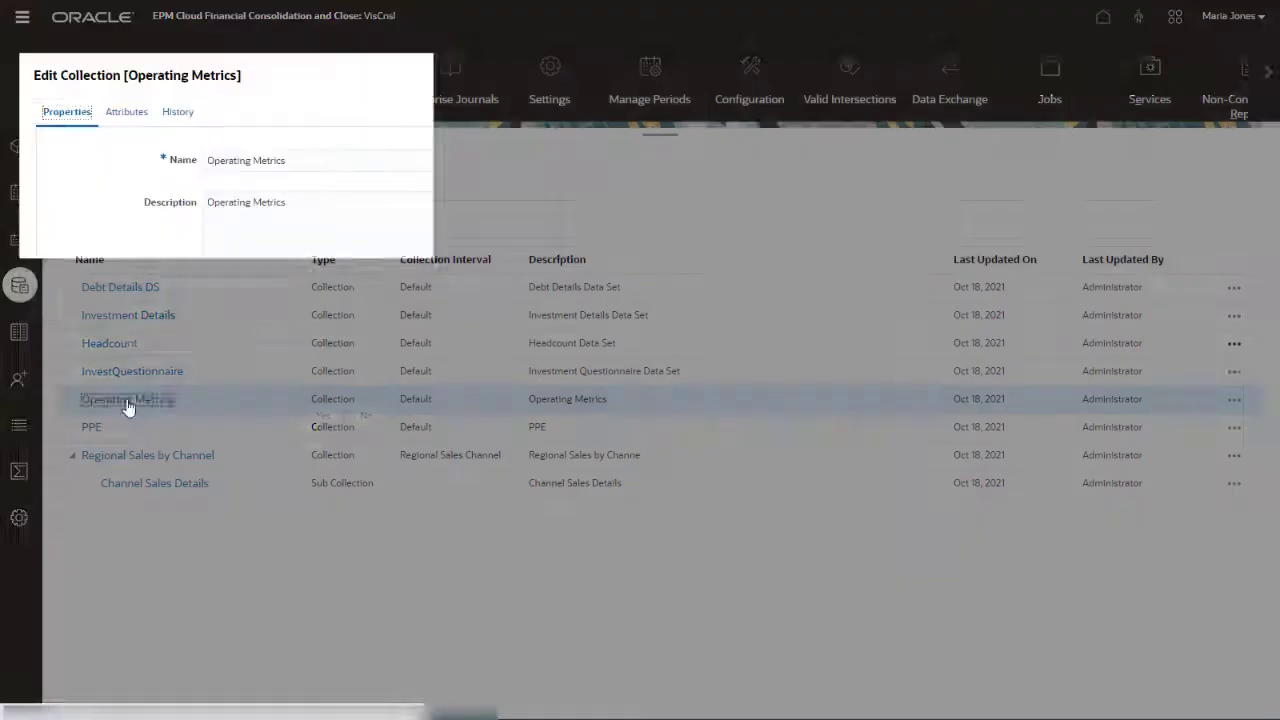
click(125, 112)
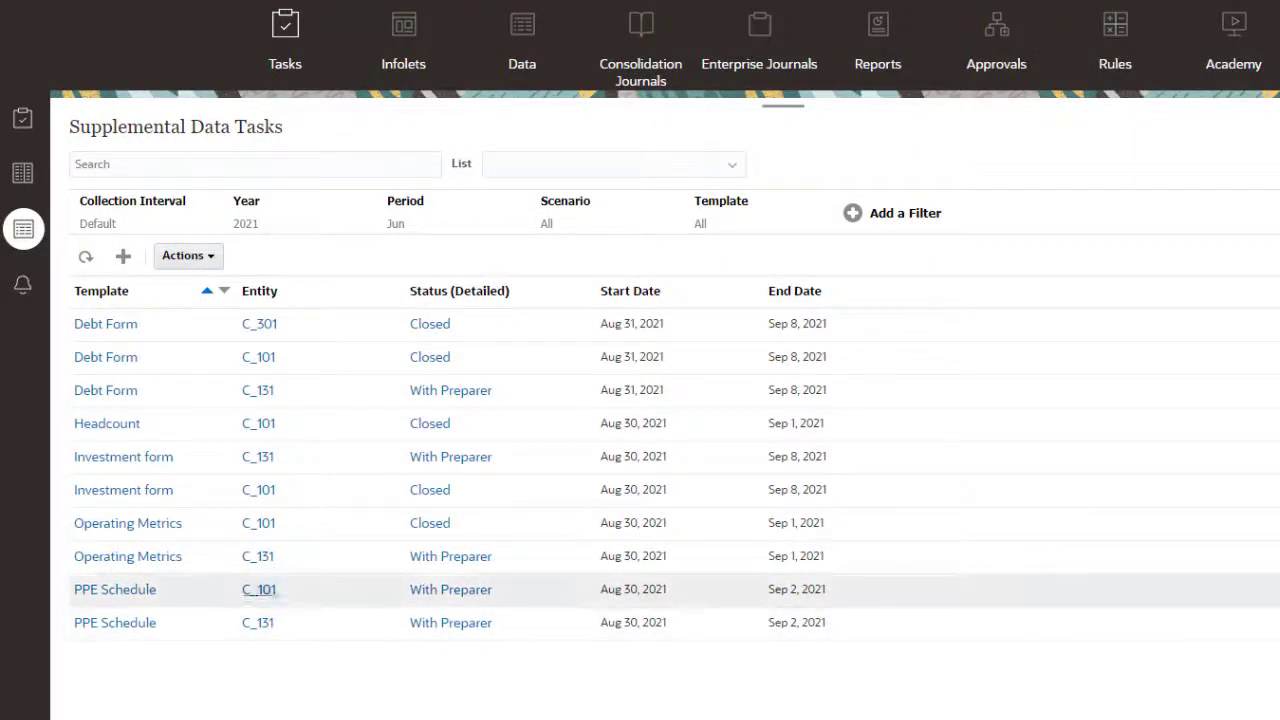
Step: Open the C_301 Debt Form and check the Intermediate Term Note amount's Point Of View
click(92, 324)
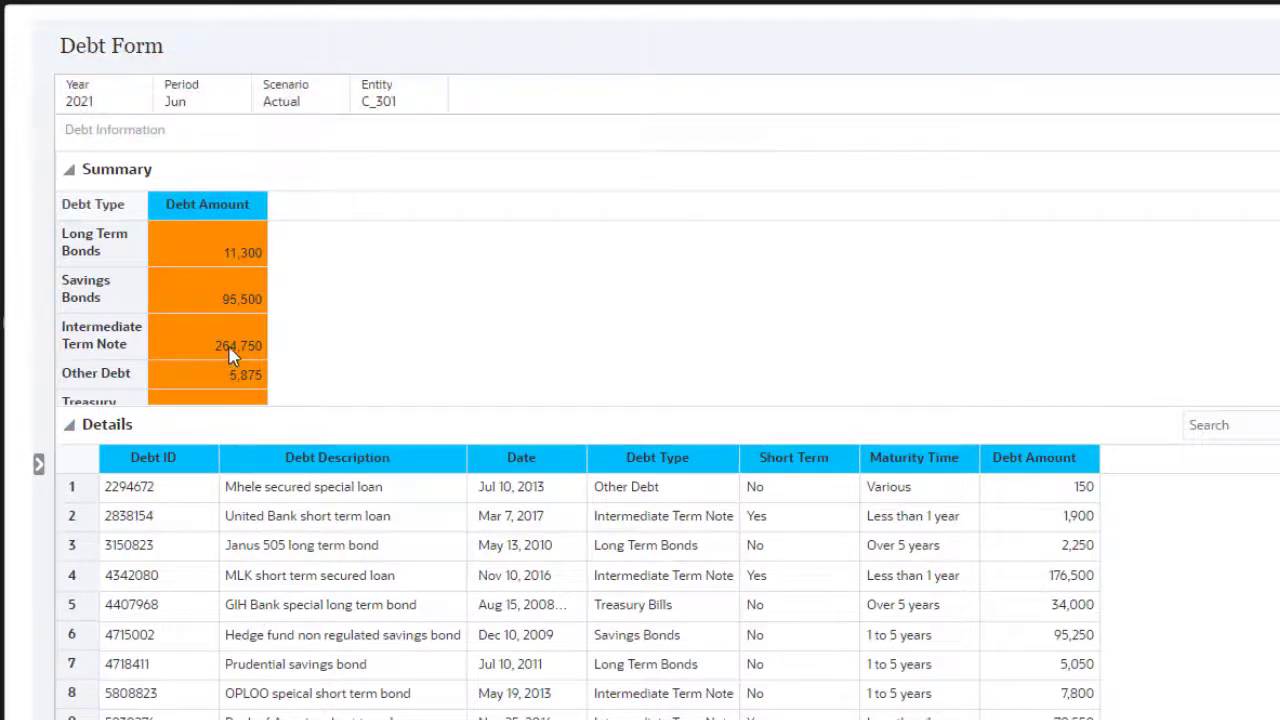
mouse_move(230, 355)
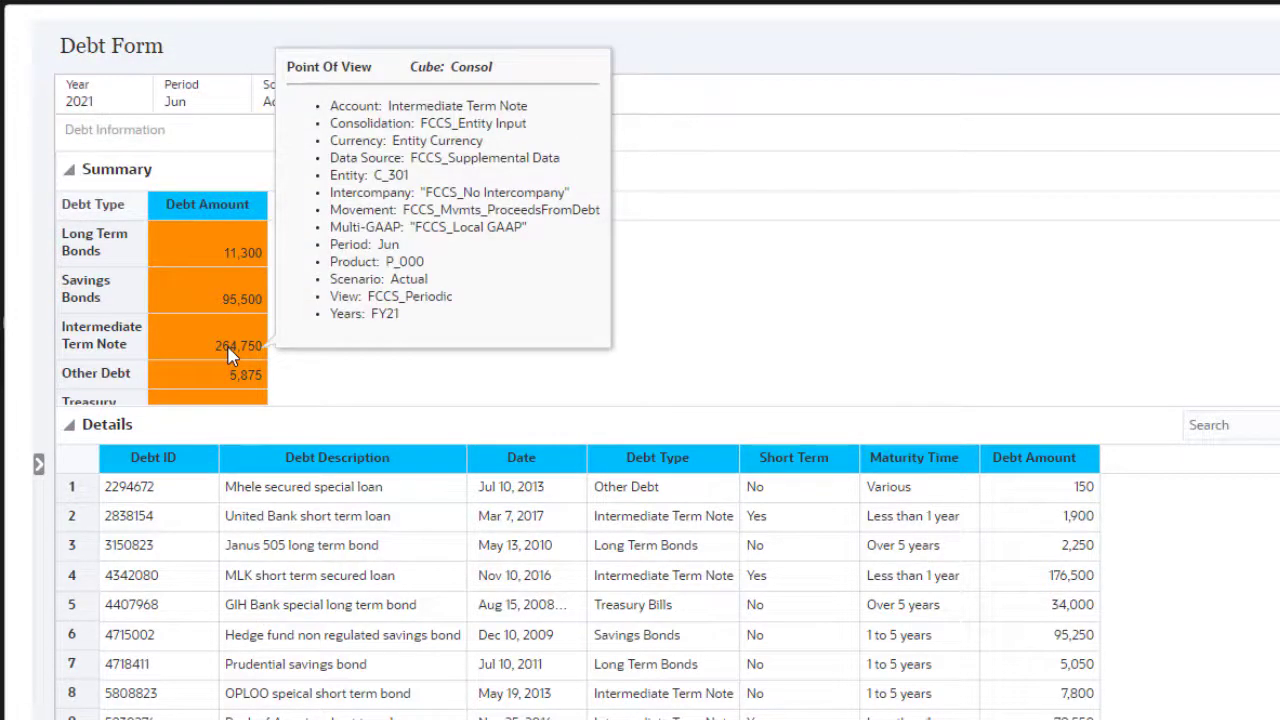